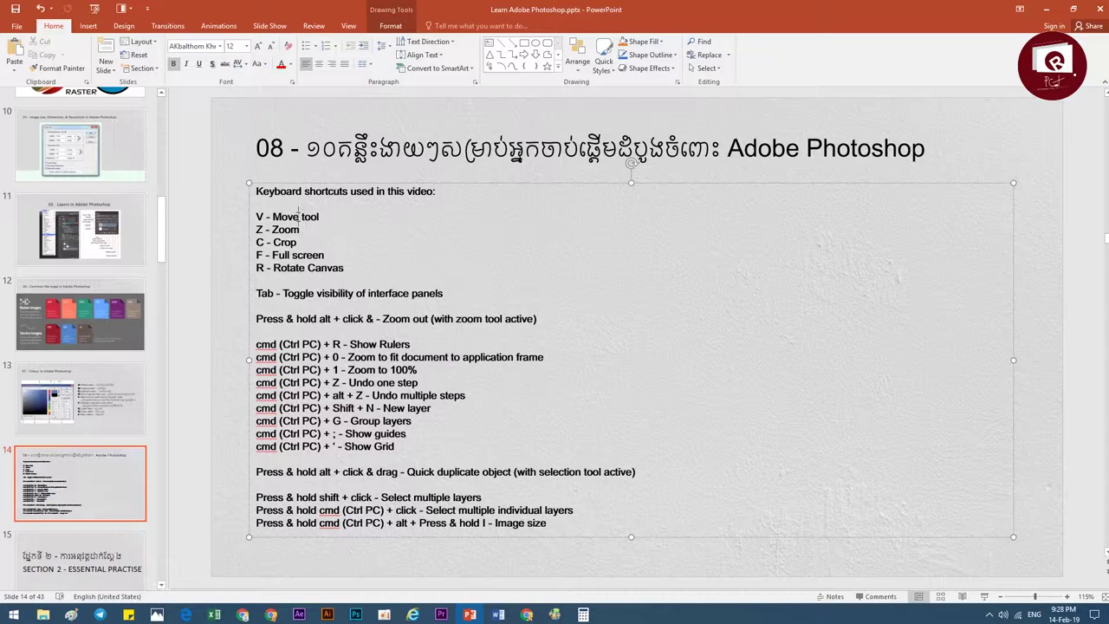
Point out the Zoom, zoom out, quick duplicate and select multiple layers shortcut entries
click(266, 230)
click(286, 319)
click(330, 472)
click(296, 498)
Bring up the Photoshop truck collage and show the Move and Eraser tool variants, ending on Move
click(355, 612)
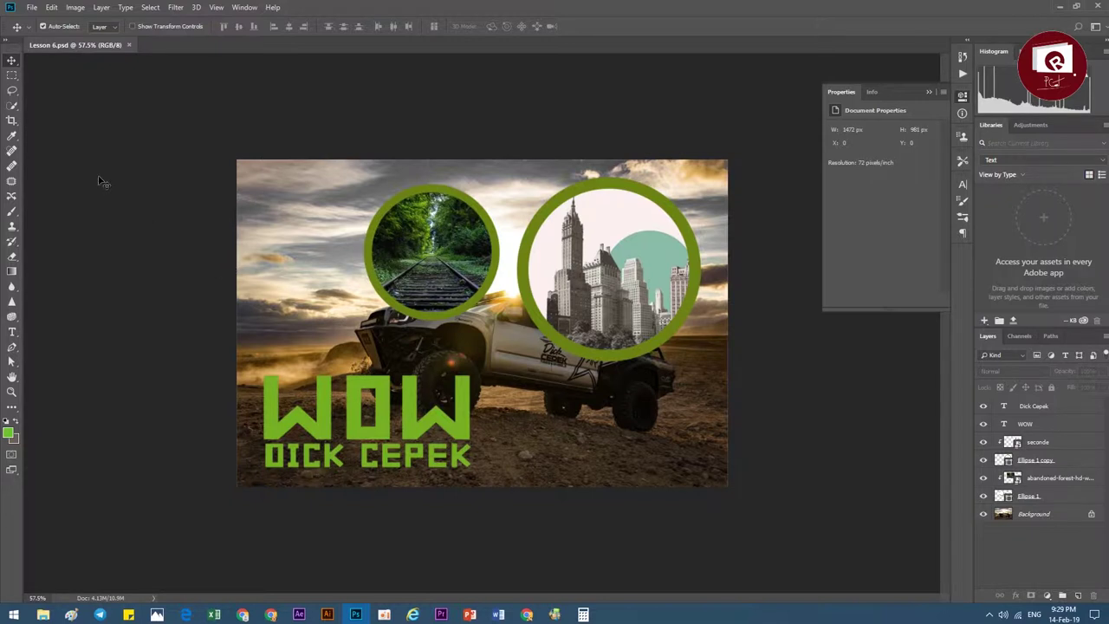
right_click(19, 67)
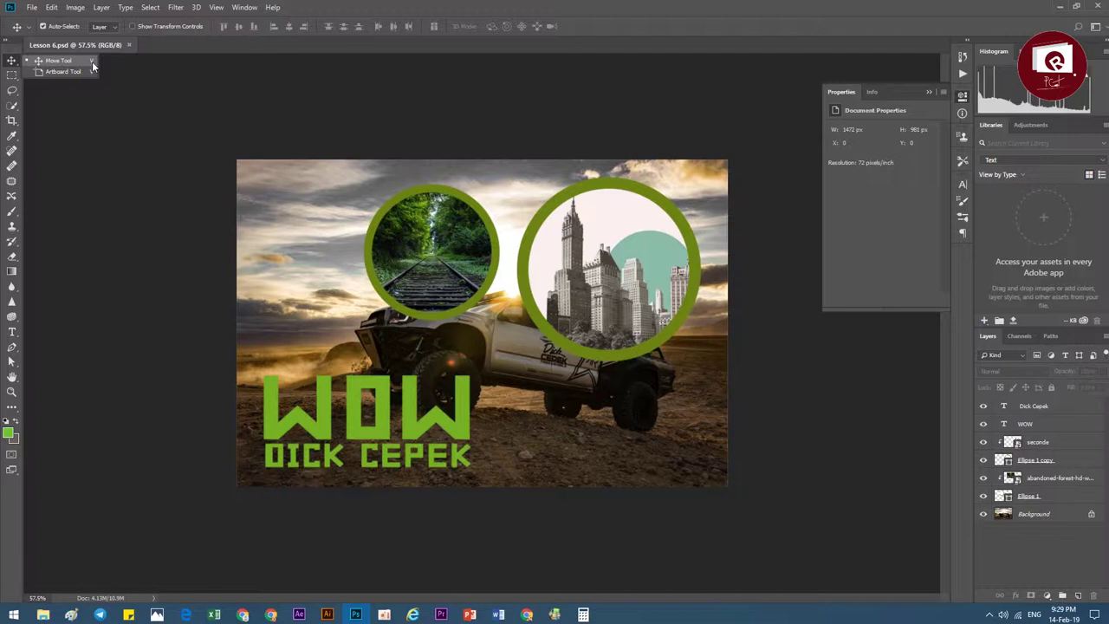
click(92, 62)
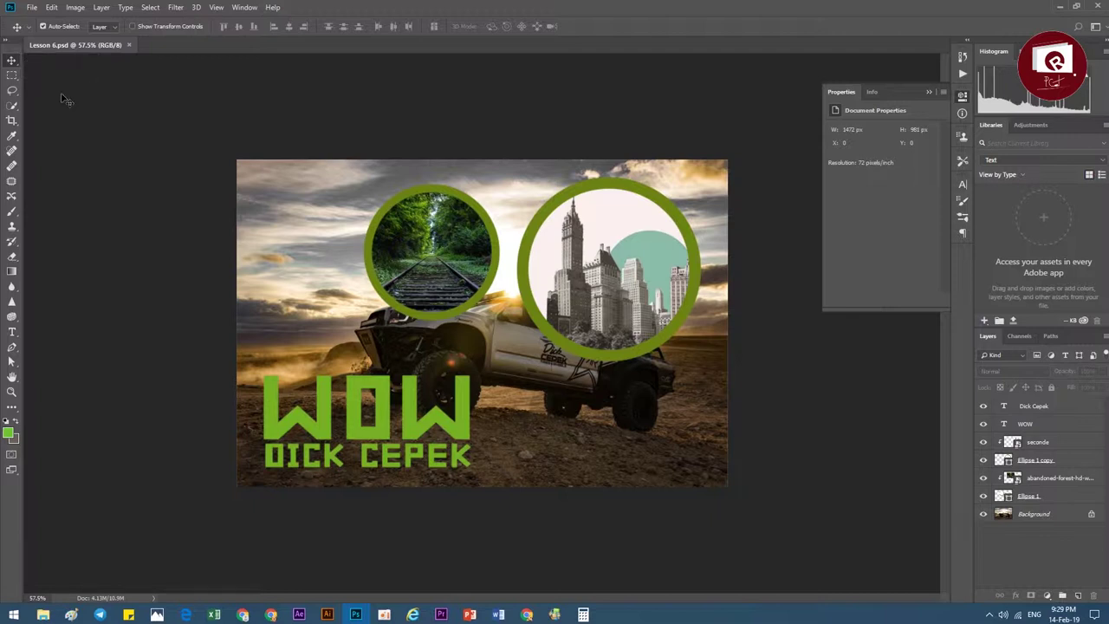
click(11, 257)
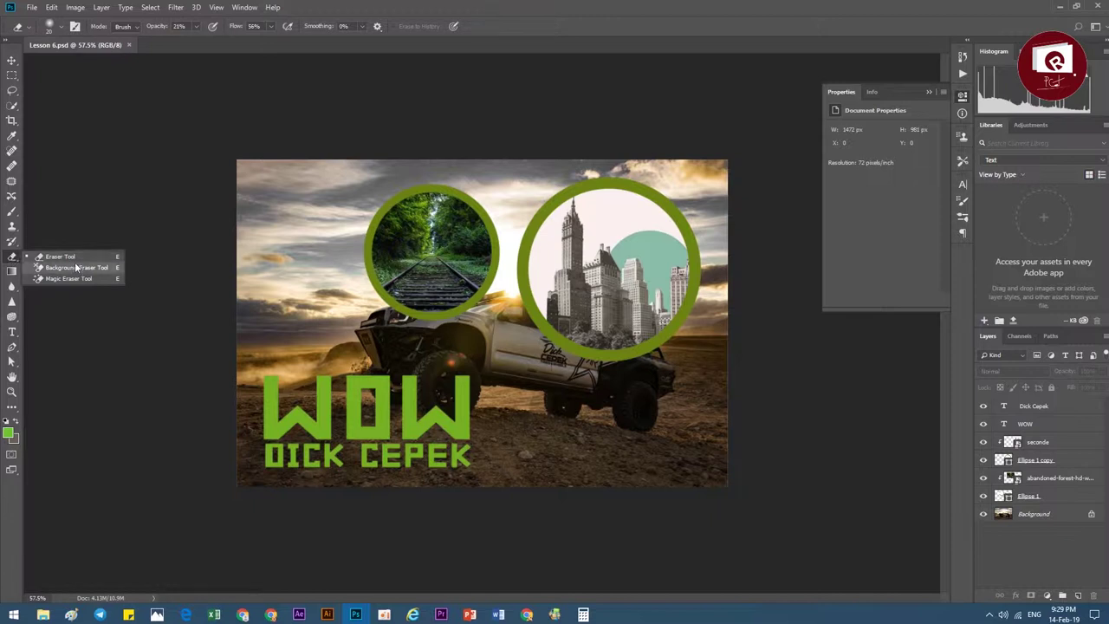
click(13, 257)
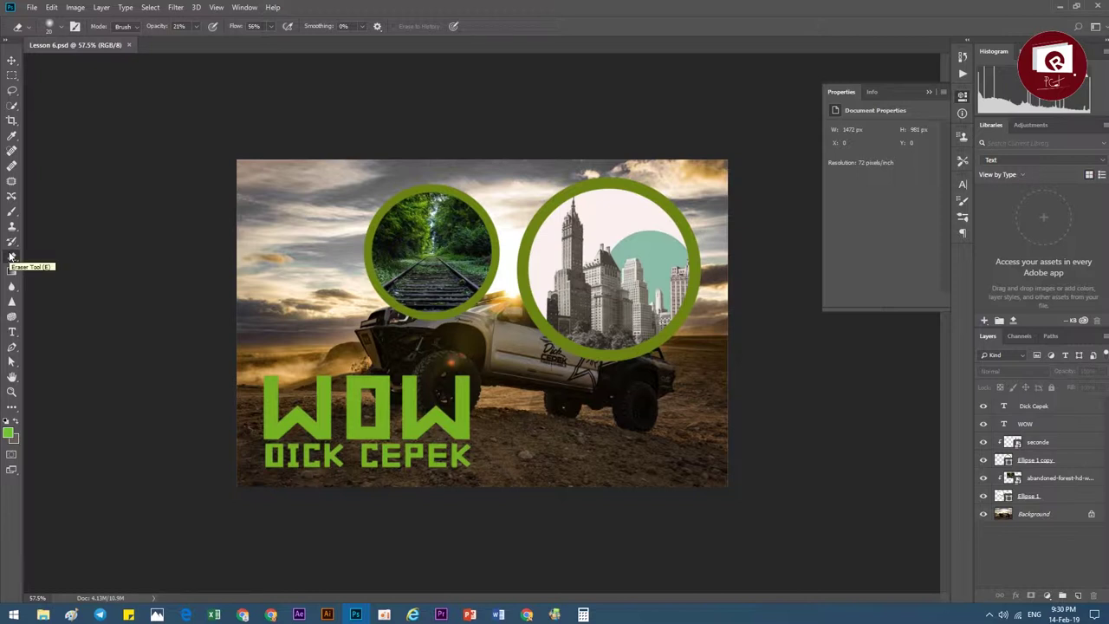
key(v)
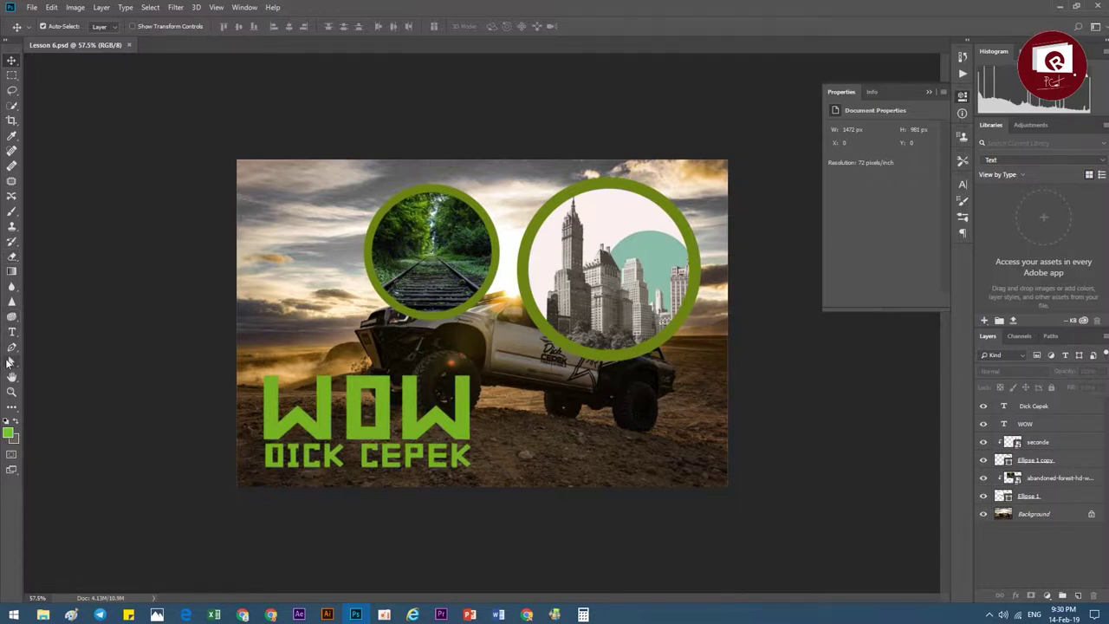
Scrubby-zoom the truck collage view in to about 64%
click(10, 393)
drag(348, 332, 359, 345)
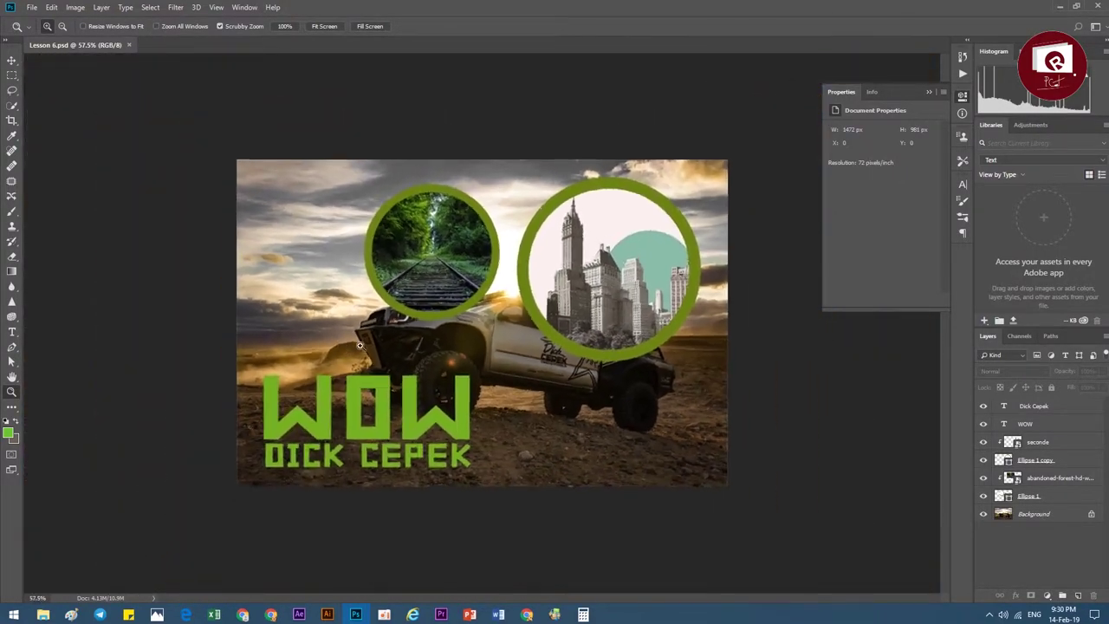
mouse_move(359, 346)
mouse_down()
mouse_move(370, 345)
mouse_move(359, 346)
mouse_up()
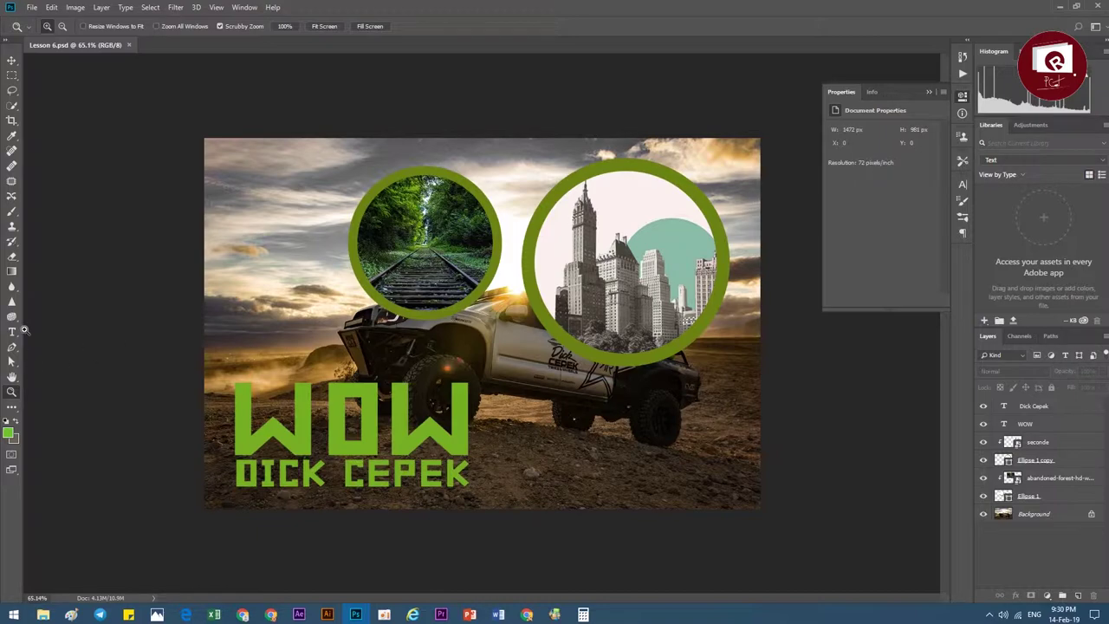
click(11, 60)
key(z)
drag(236, 302, 204, 318)
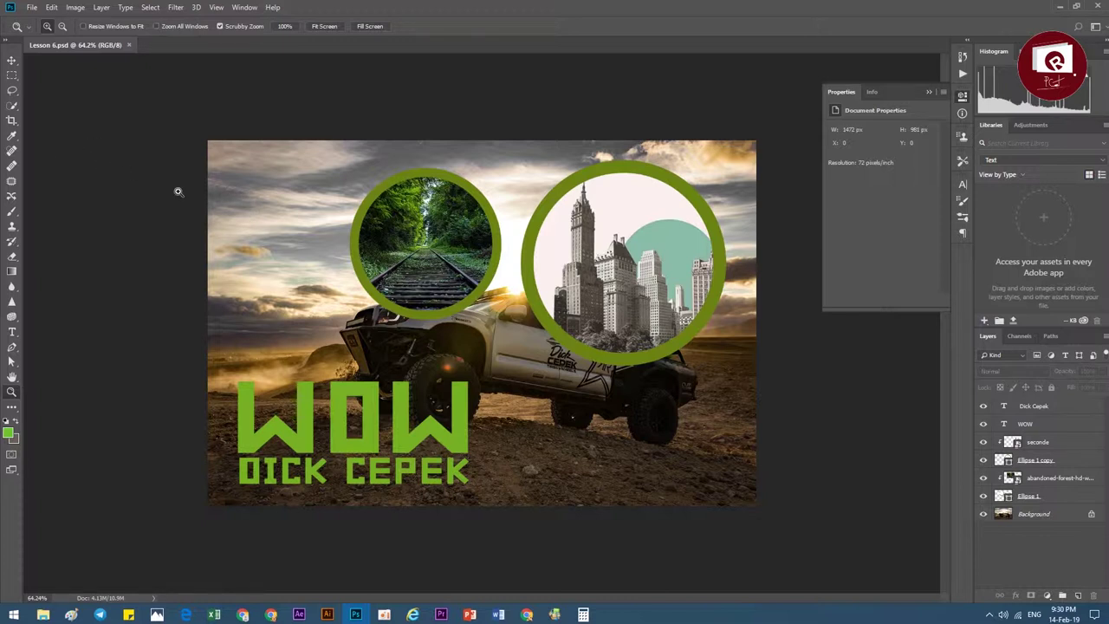
Commit a crop nearly matching the original frame, keeping the canvas at 1472 × 981 px
key(c)
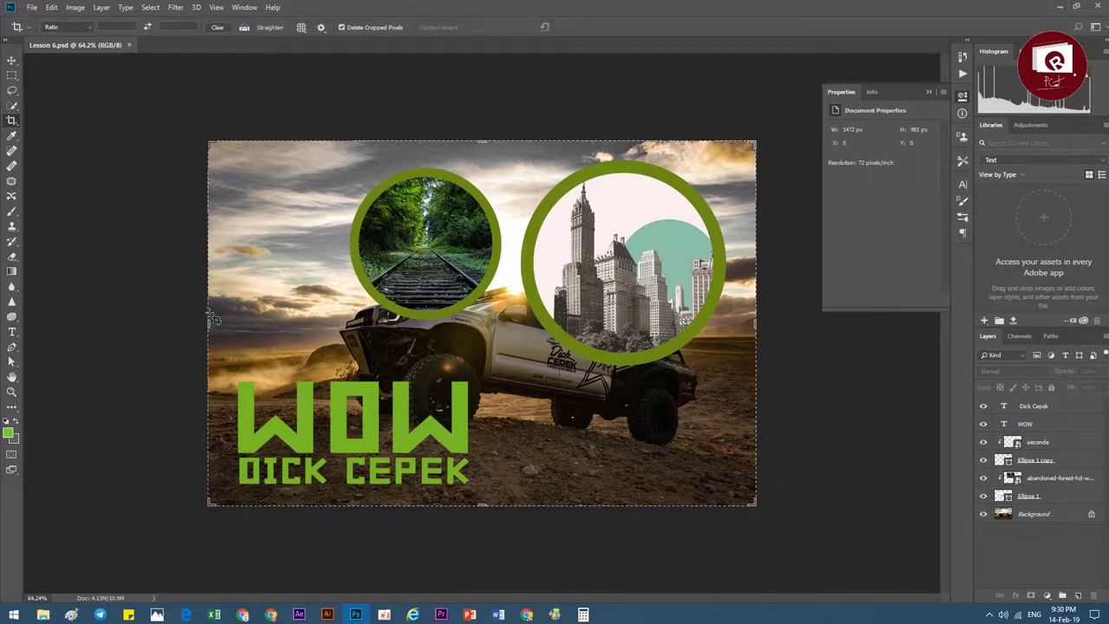
drag(206, 323, 199, 320)
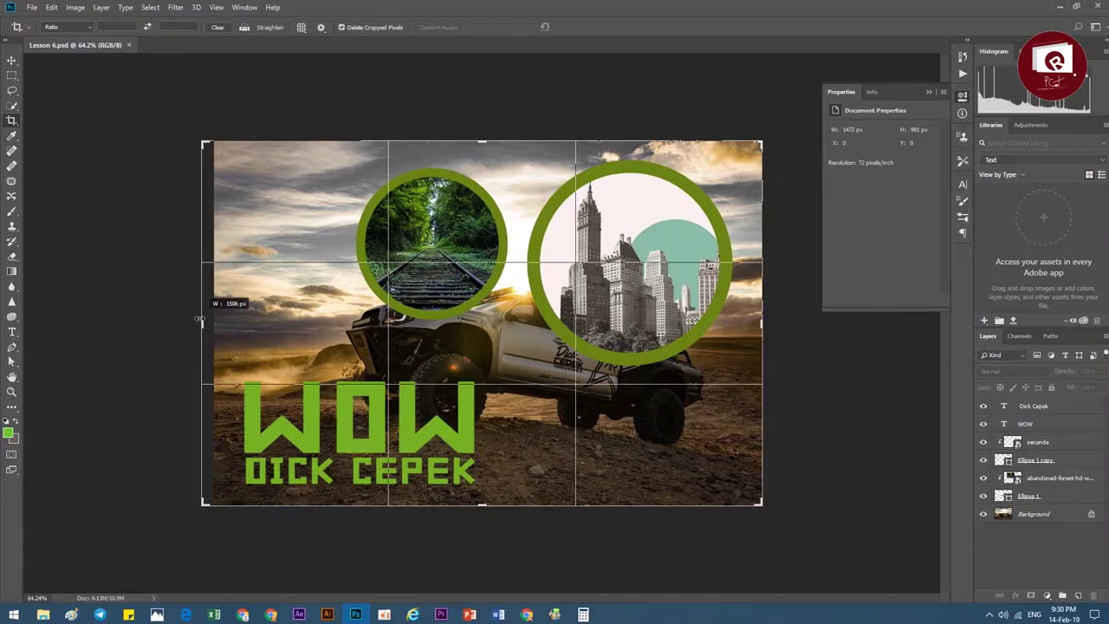
drag(199, 320, 205, 320)
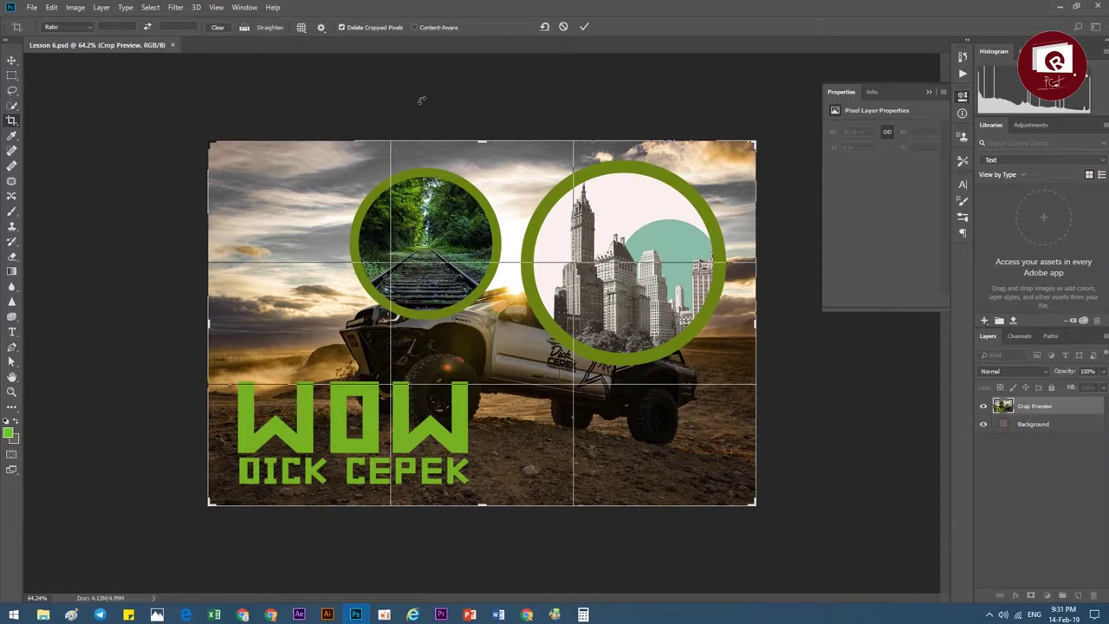
click(584, 26)
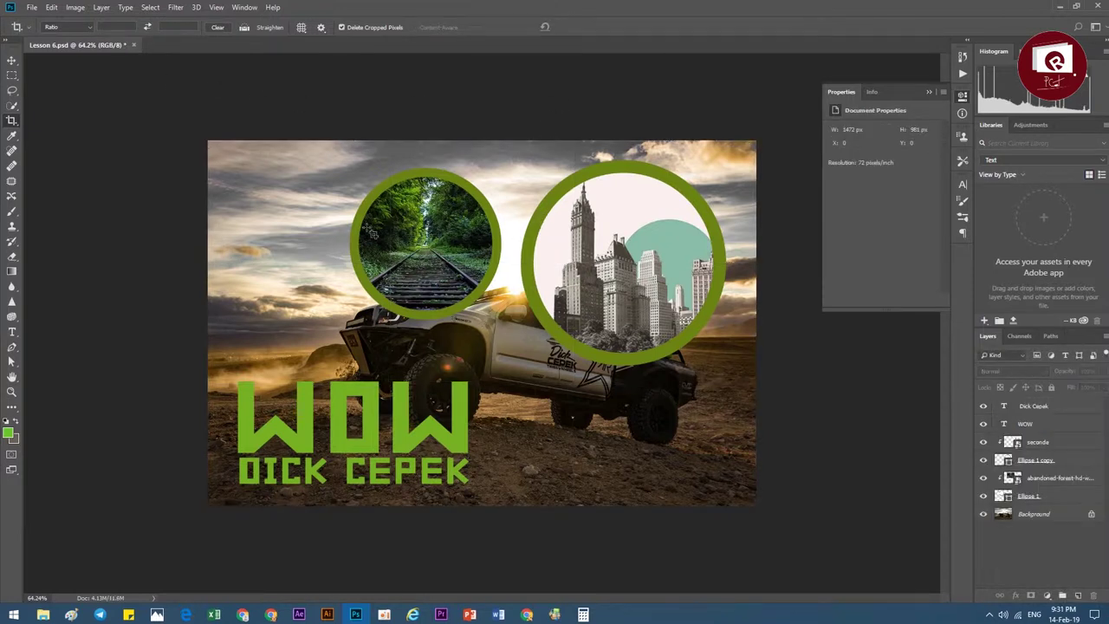
click(12, 61)
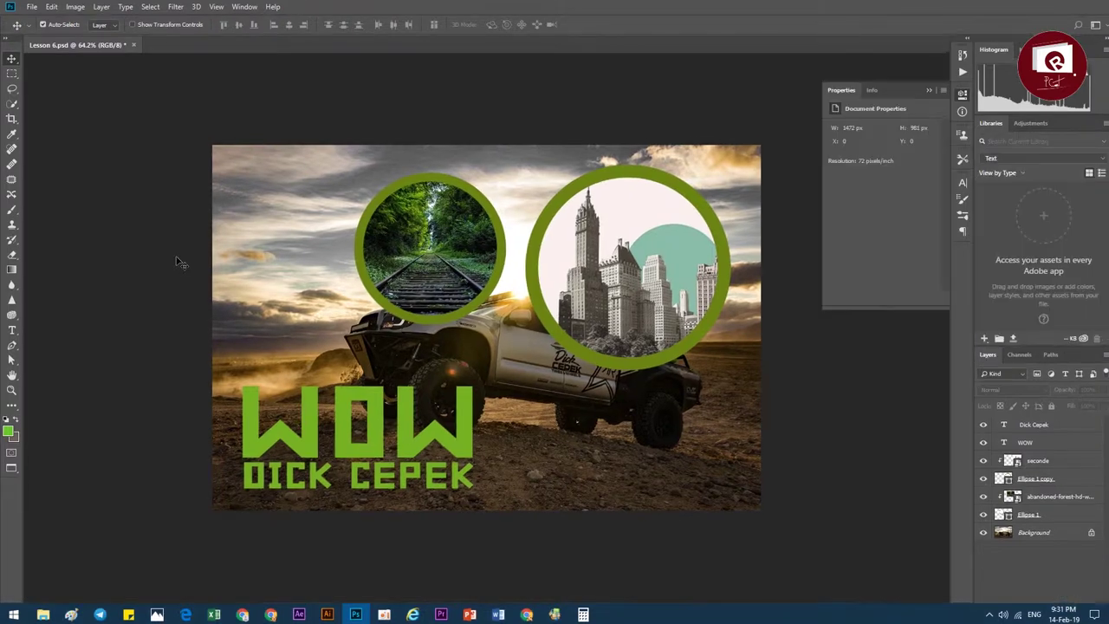
key(f)
key(f)
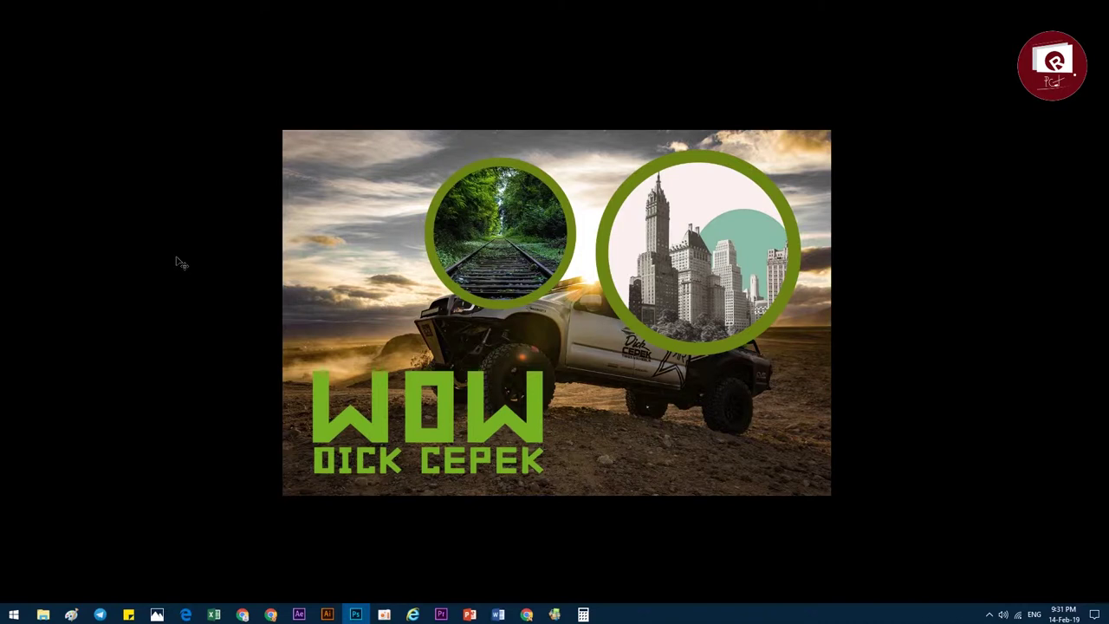
key(f)
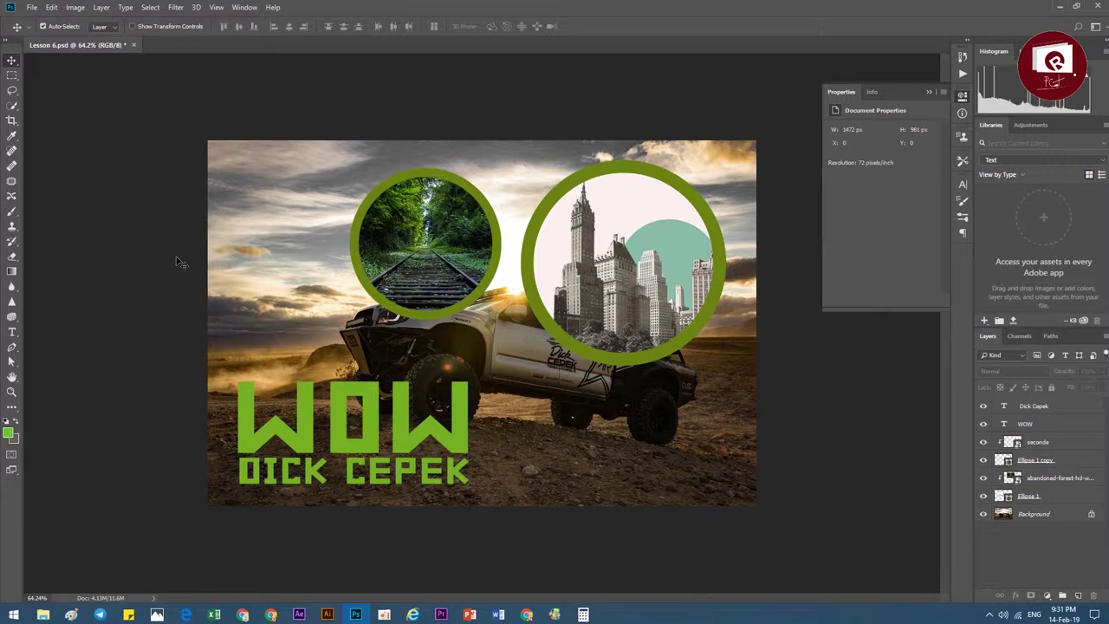
Rotate the canvas view to -135° and nearly back, then toggle full-screen preview
key(r)
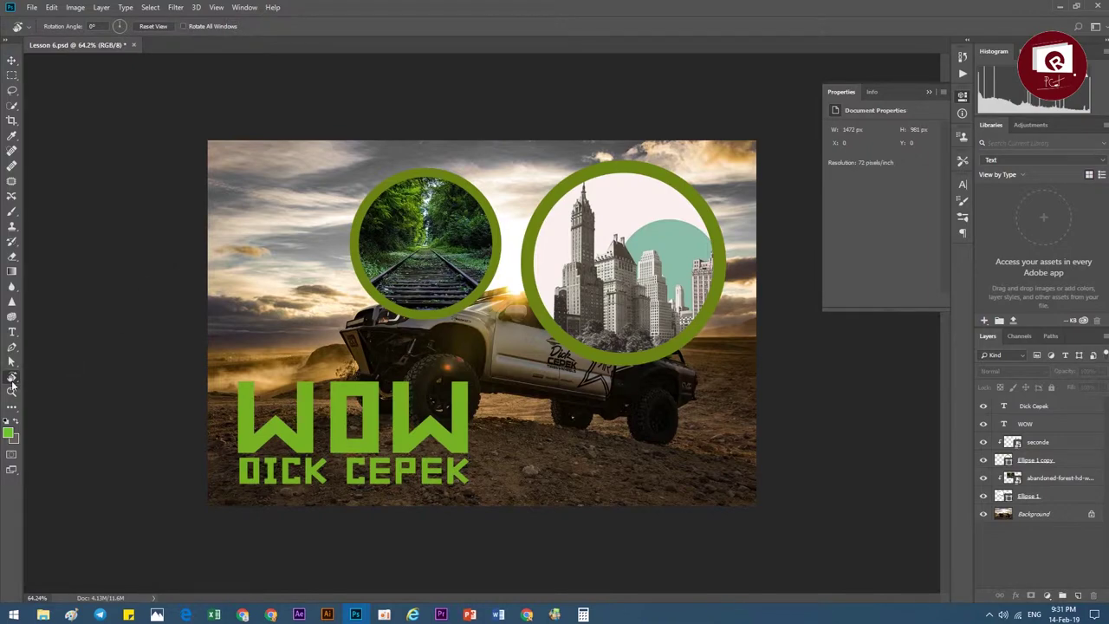
drag(256, 325, 516, 403)
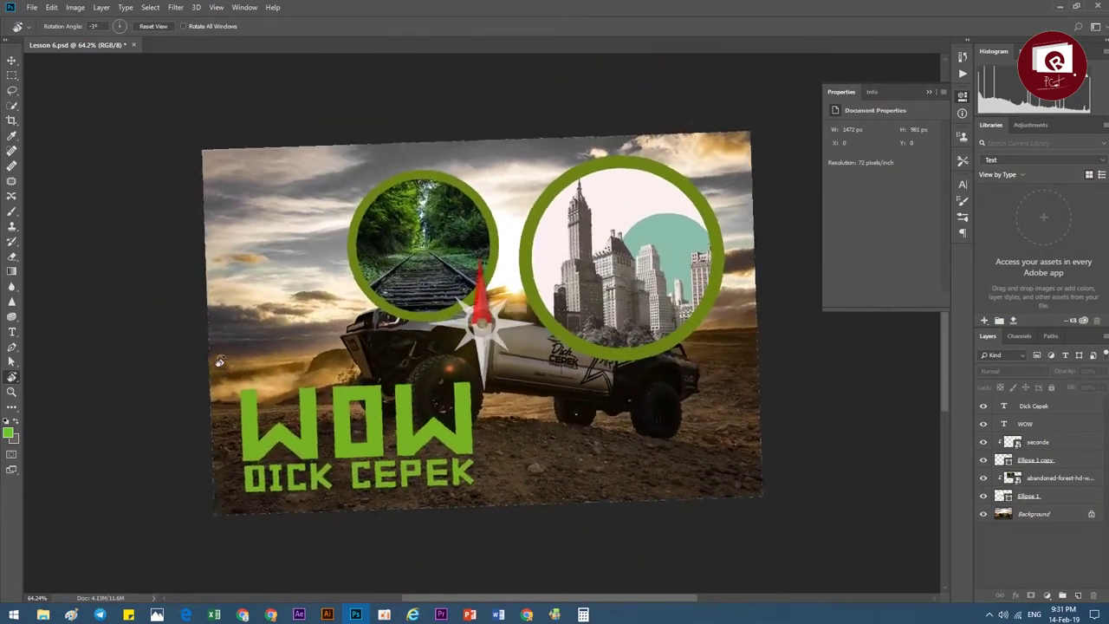
drag(516, 403, 213, 330)
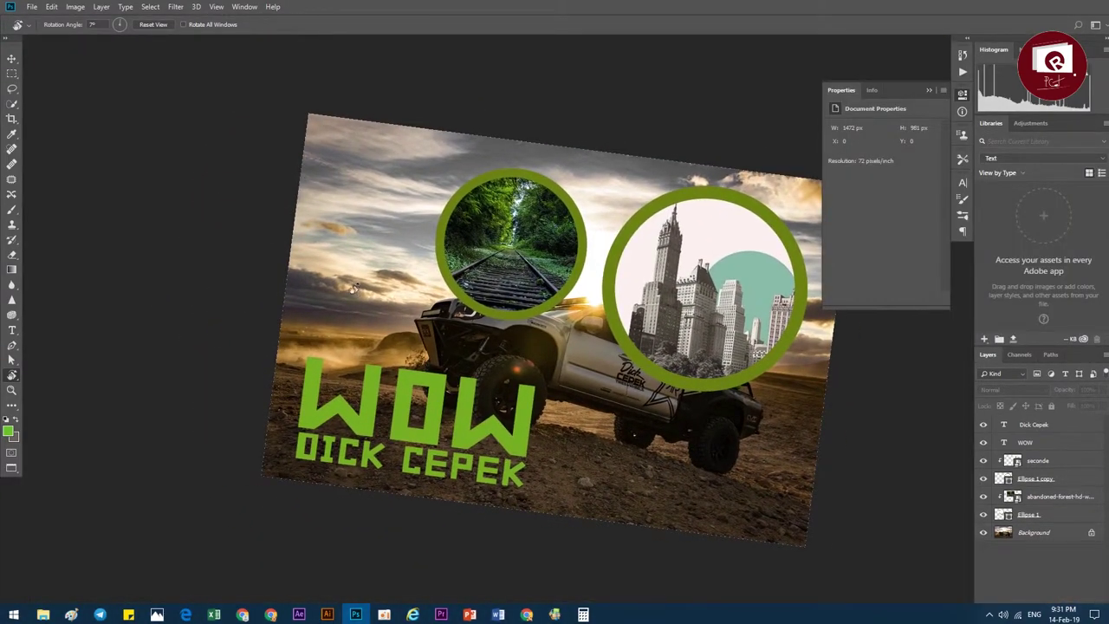
key(f)
key(f)
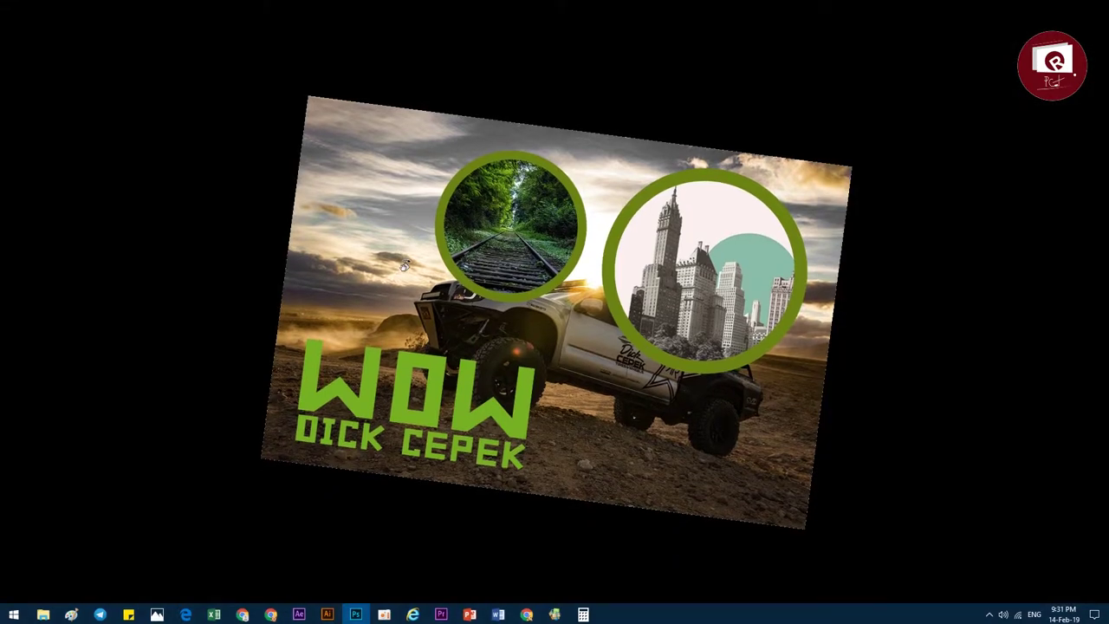
key(f)
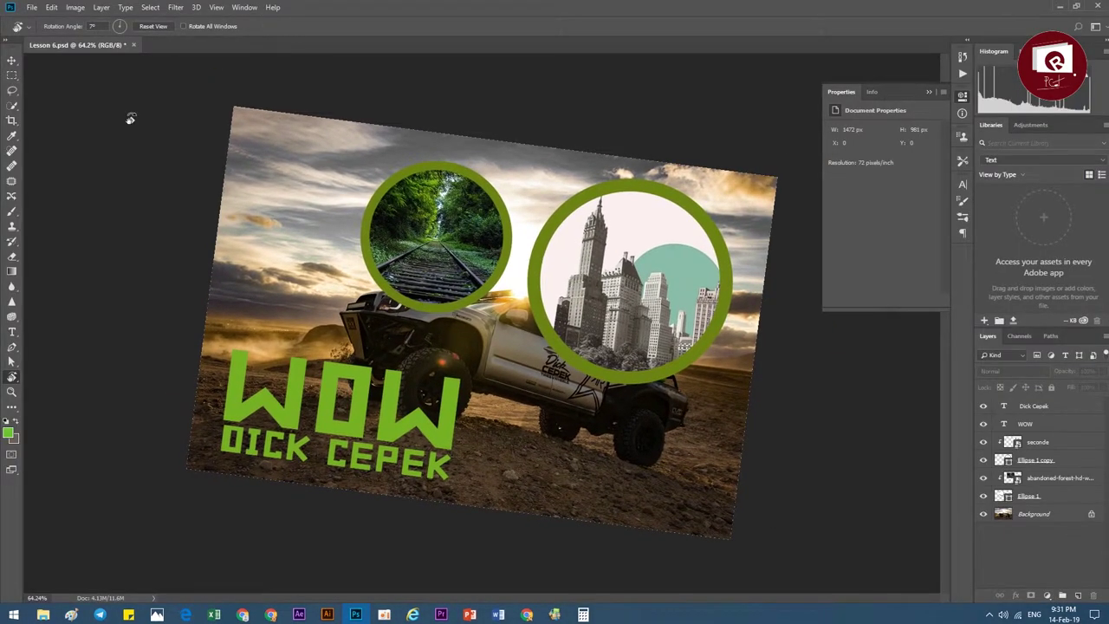
Level the view rotation angle to 0° and return to the Move tool
click(95, 27)
text(0)
key(Return)
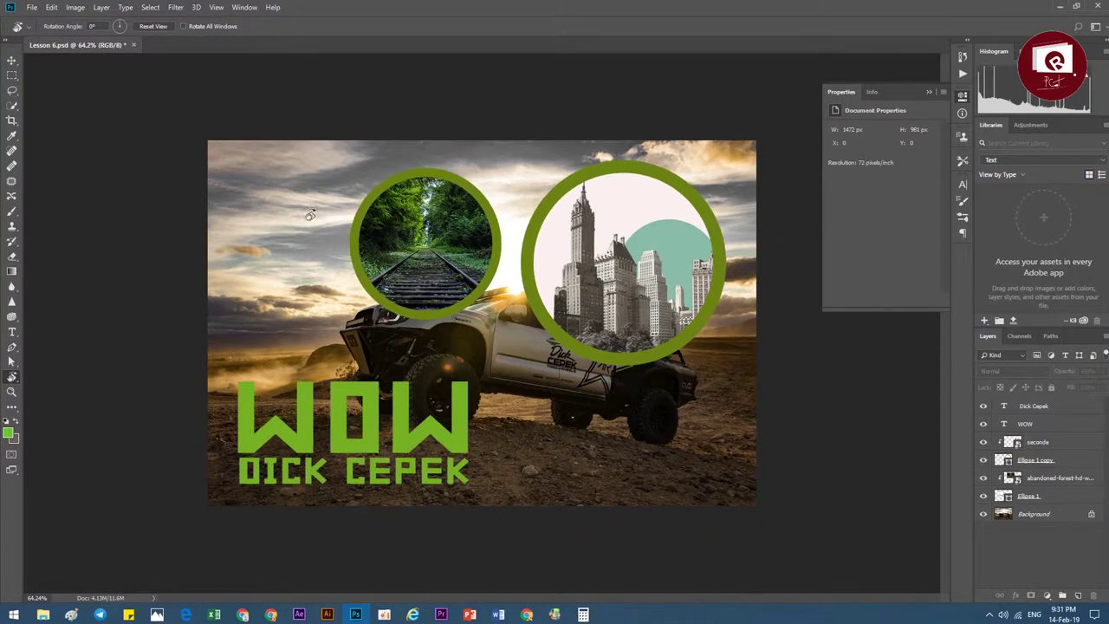
key(v)
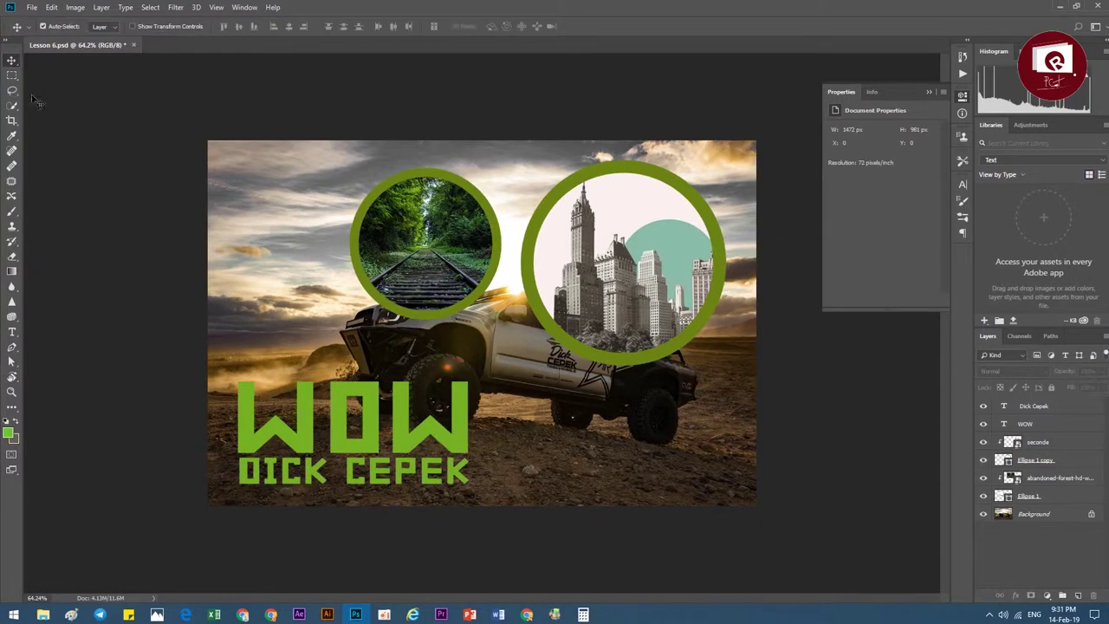
scroll(505, 215, down, 3)
scroll(514, 217, up, 2)
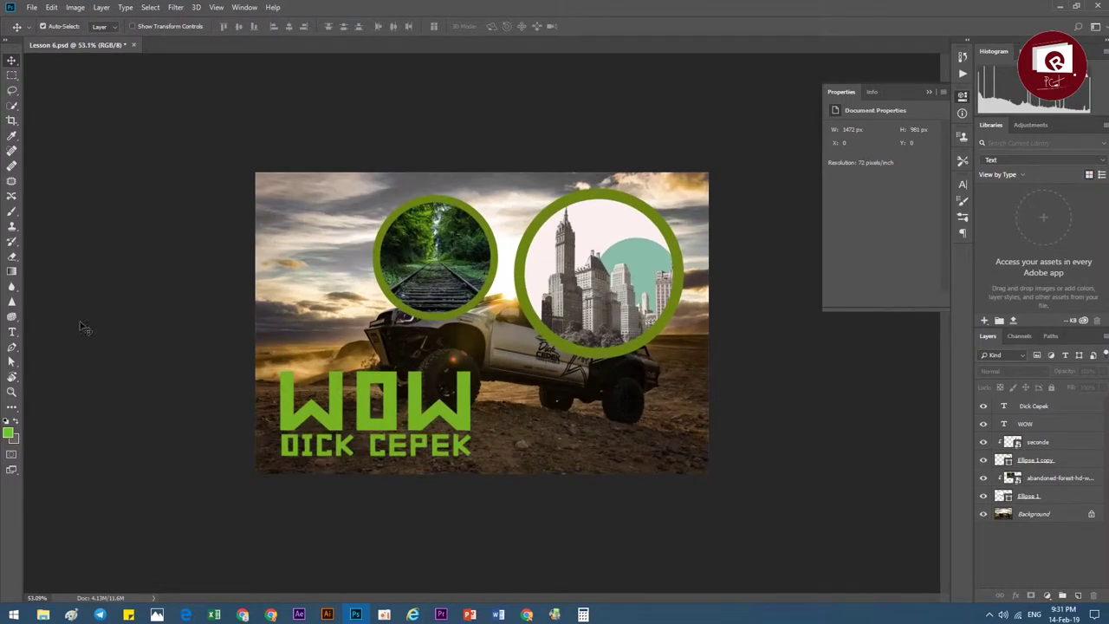
click(12, 379)
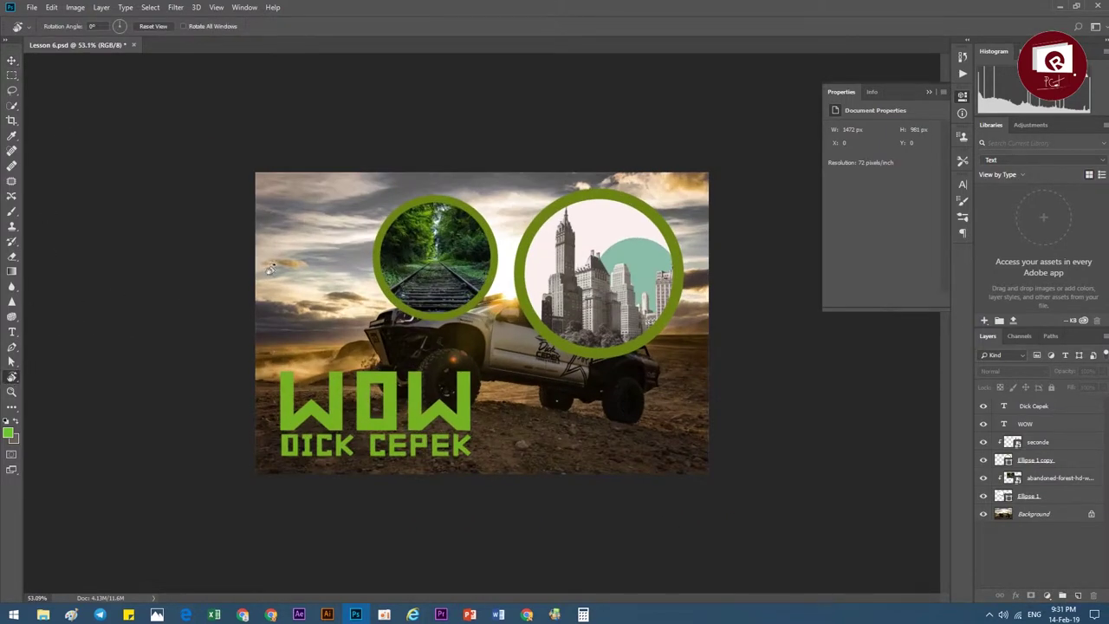
drag(271, 269, 297, 252)
mouse_move(121, 26)
mouse_down()
mouse_move(139, 28)
mouse_move(168, 85)
mouse_move(62, 43)
mouse_up()
text(90)
key(Return)
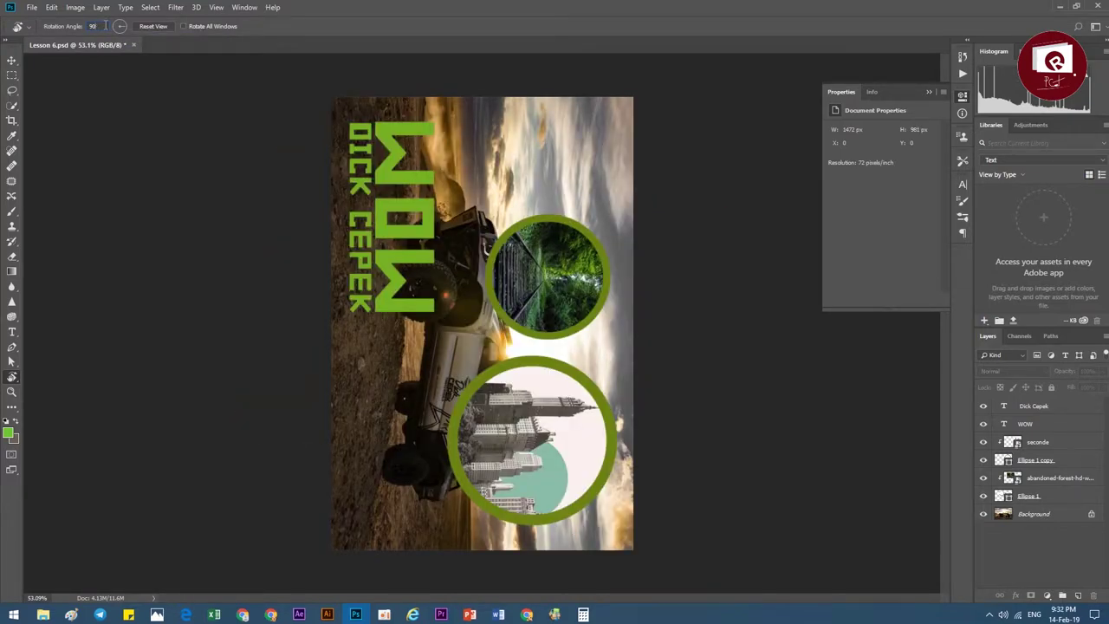
text(180)
key(Return)
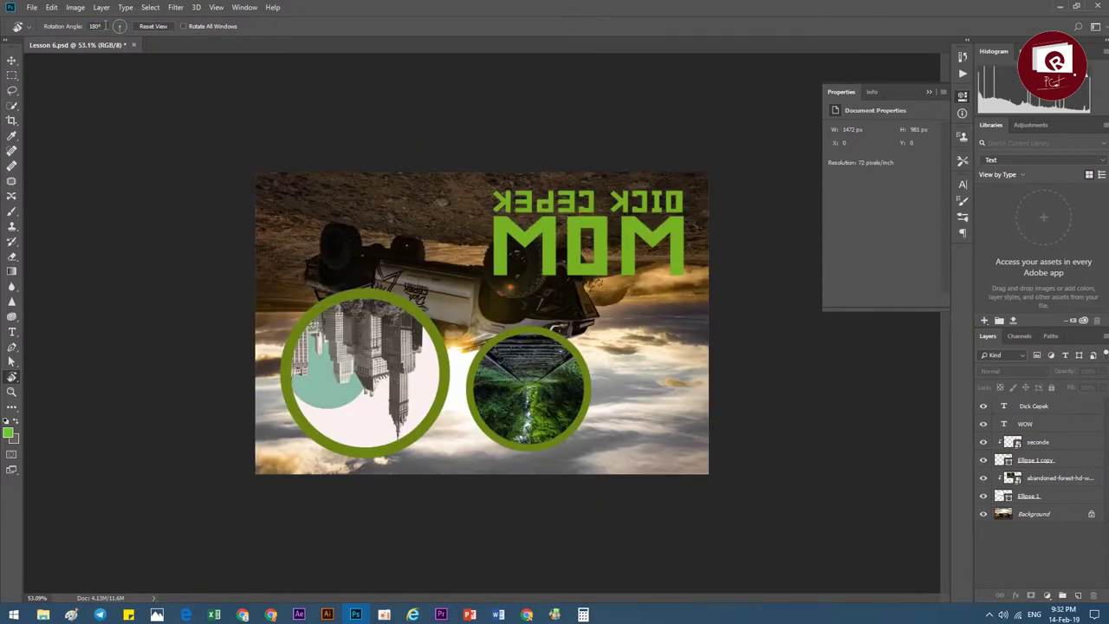
text(0)
key(Return)
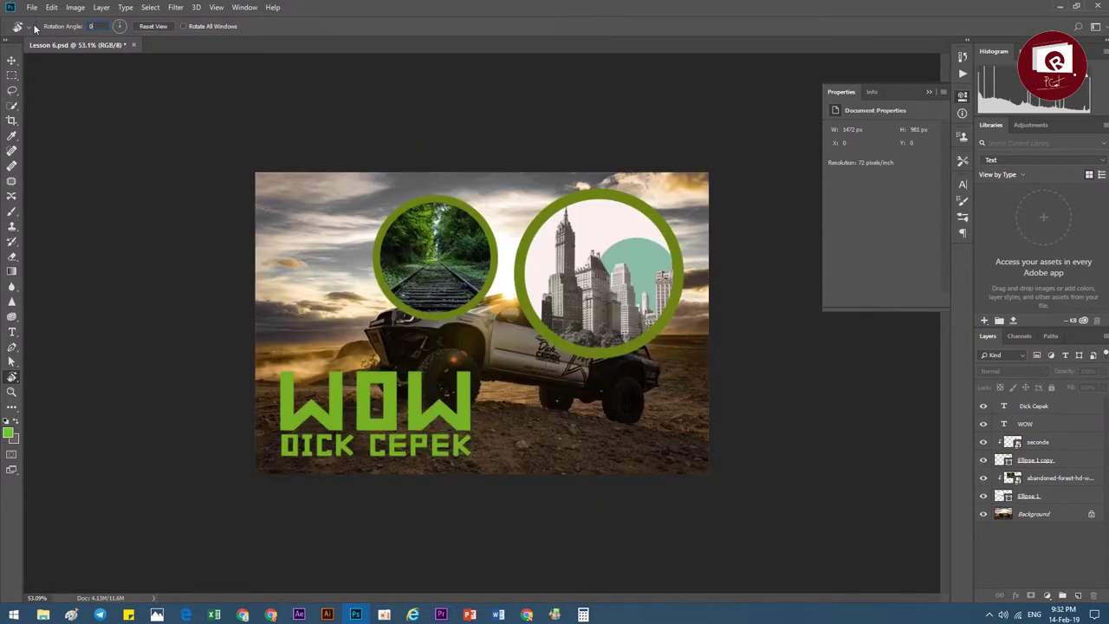
Toggle the DICK CEPEK title edit with Ctrl+Z, float the toolbar, and show the Window menu
click(11, 62)
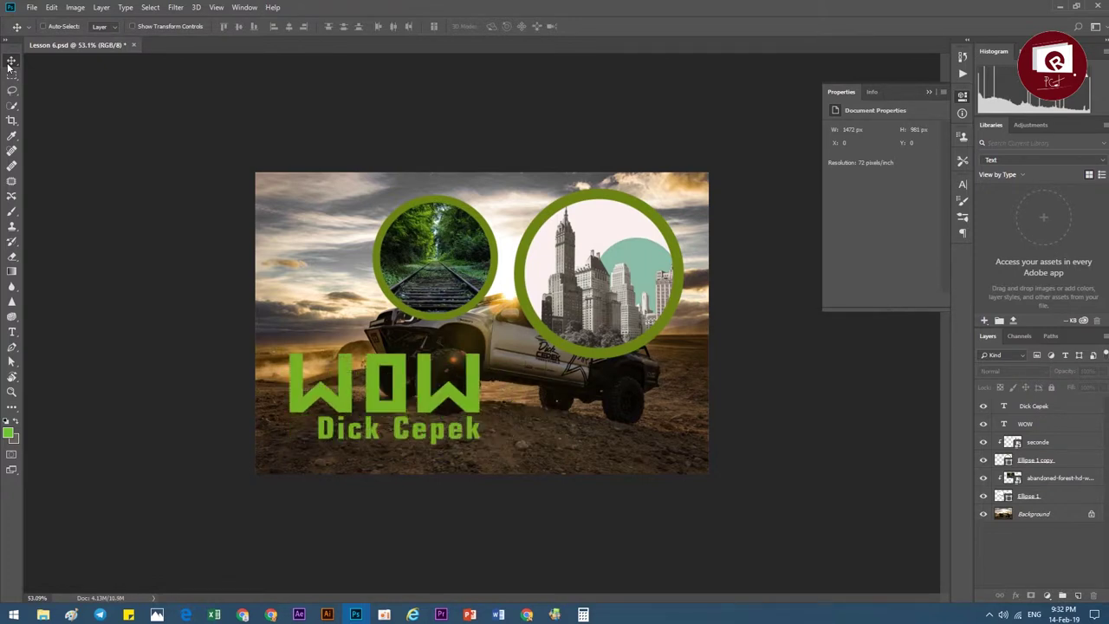
key(ctrl+z)
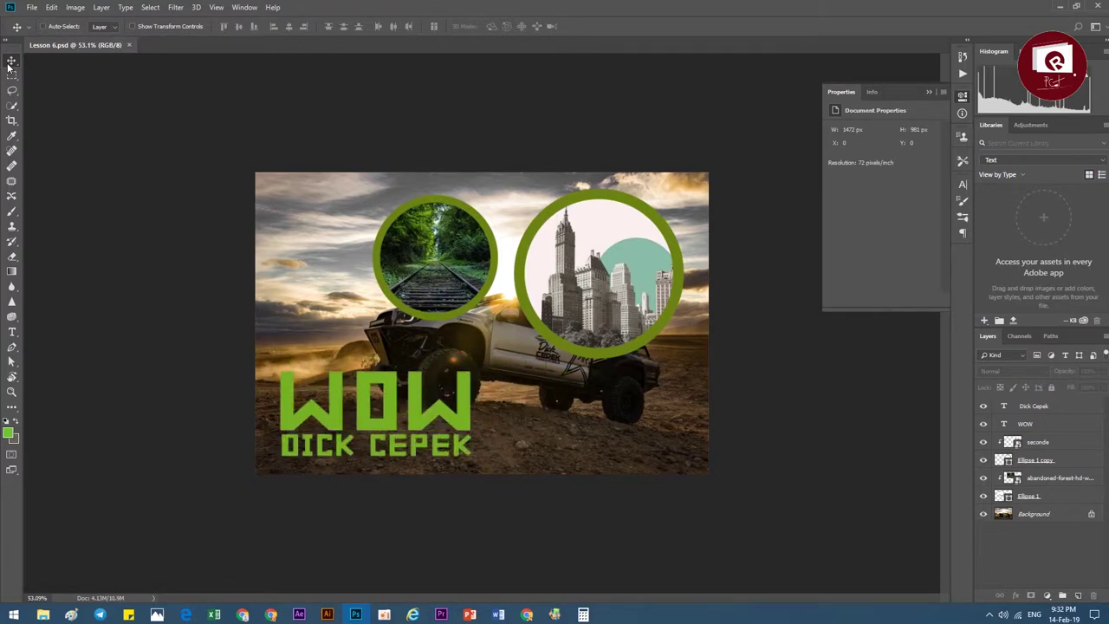
key(ctrl+z)
key(ctrl+z)
mouse_move(15, 49)
mouse_down()
mouse_move(38, 50)
mouse_move(13, 50)
mouse_up()
click(239, 8)
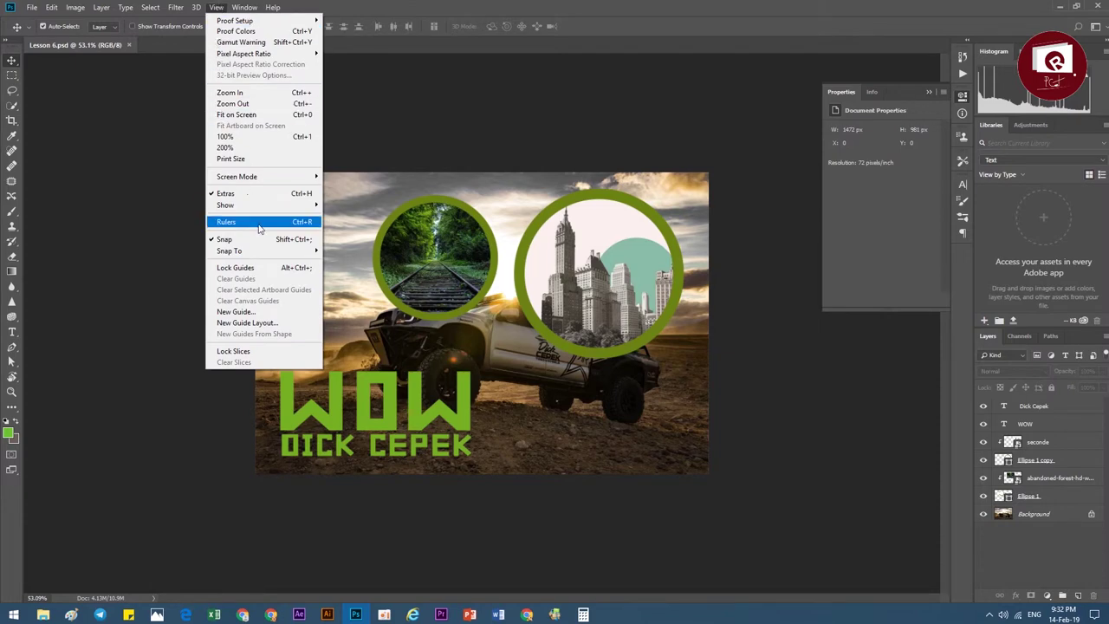
Show rulers, add a horizontal guide about 51 px from the top, and zoom to 100%
click(303, 222)
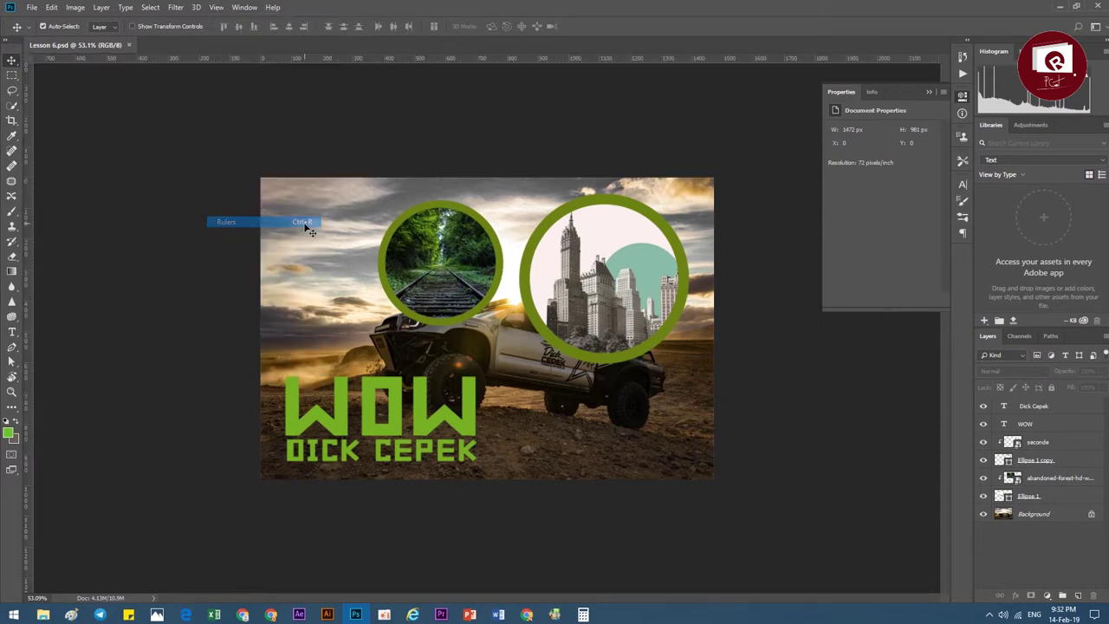
mouse_move(226, 49)
mouse_down()
mouse_move(226, 144)
mouse_move(226, 35)
mouse_move(252, 203)
mouse_up()
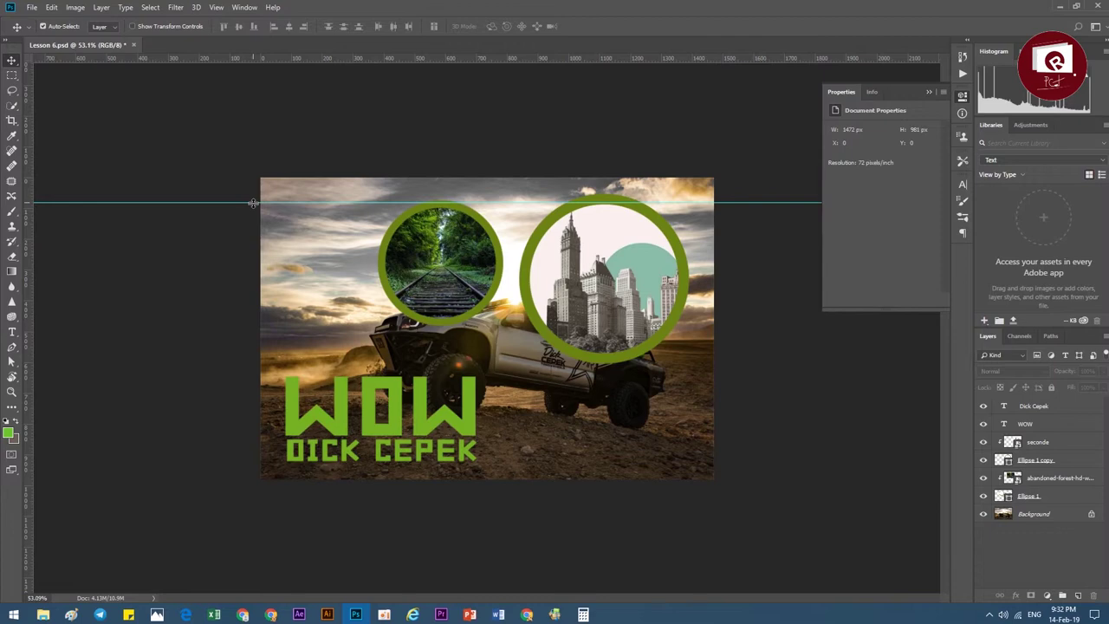
key(ctrl)
key(ctrl+plus)
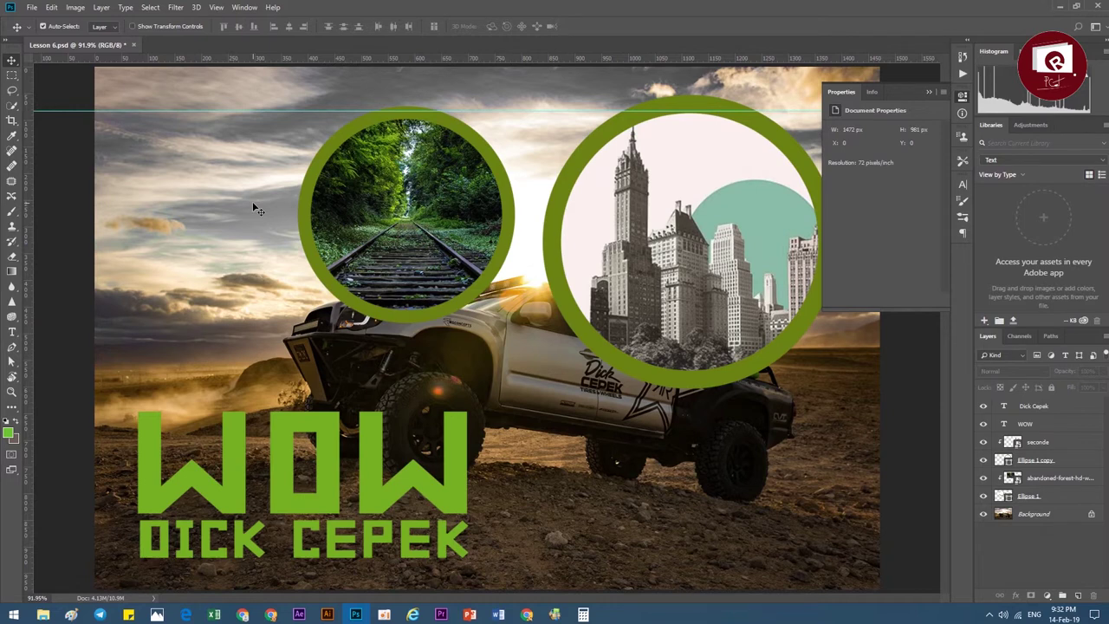
key(ctrl+plus)
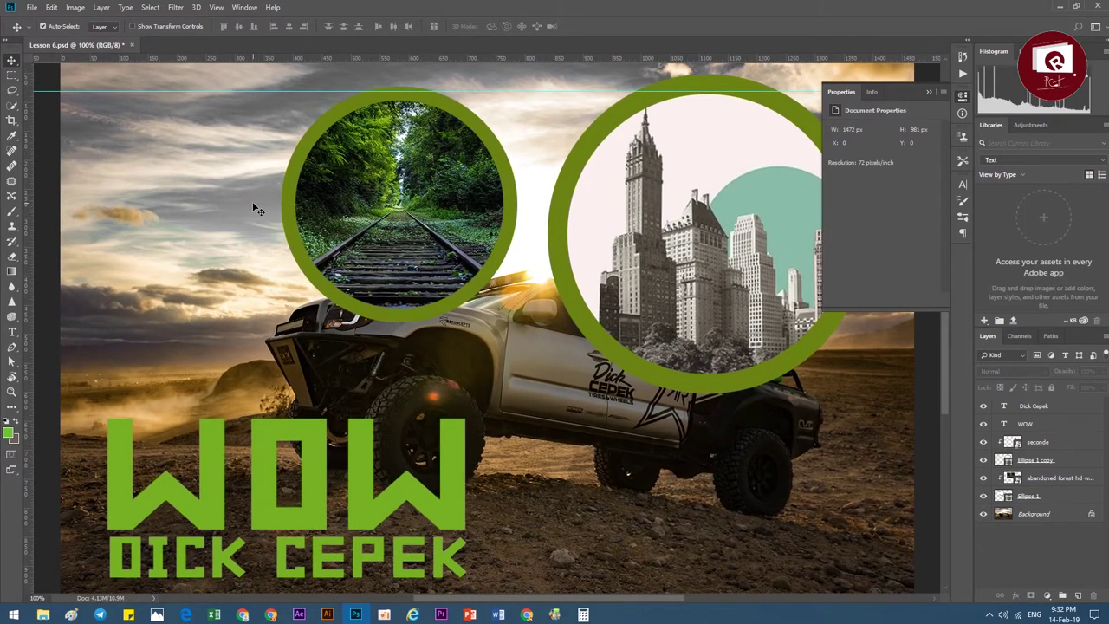